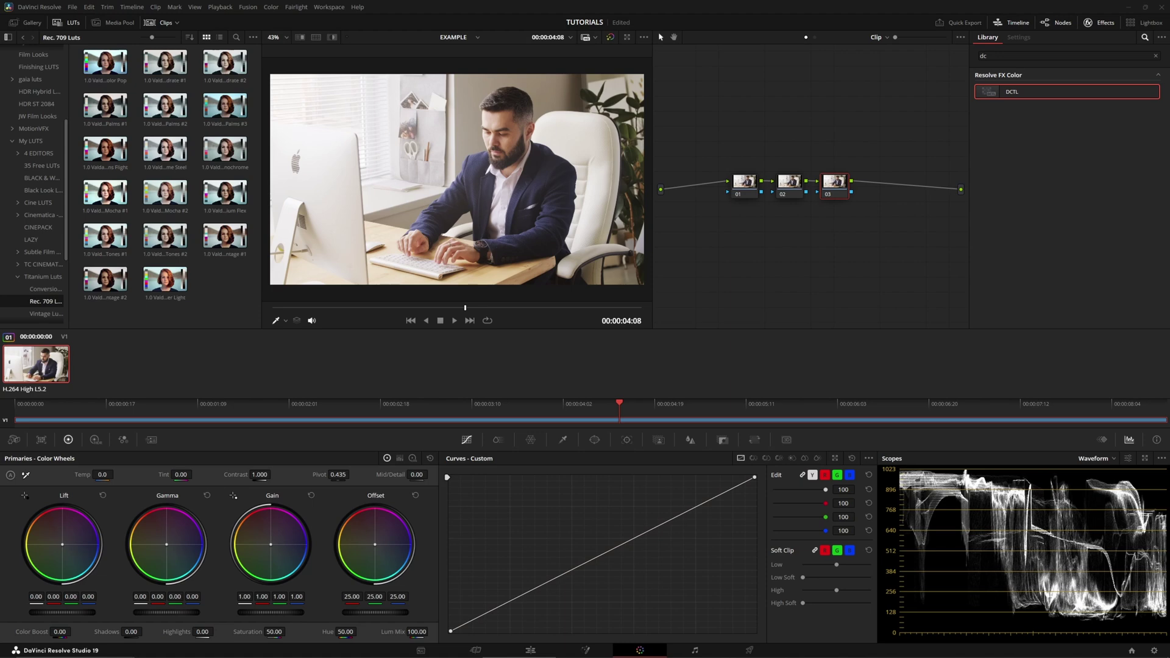
Save the project, apply the Dehydrate #1 LUT to node 03, and lower its key output gain to 0.764.
key(ctrl+s)
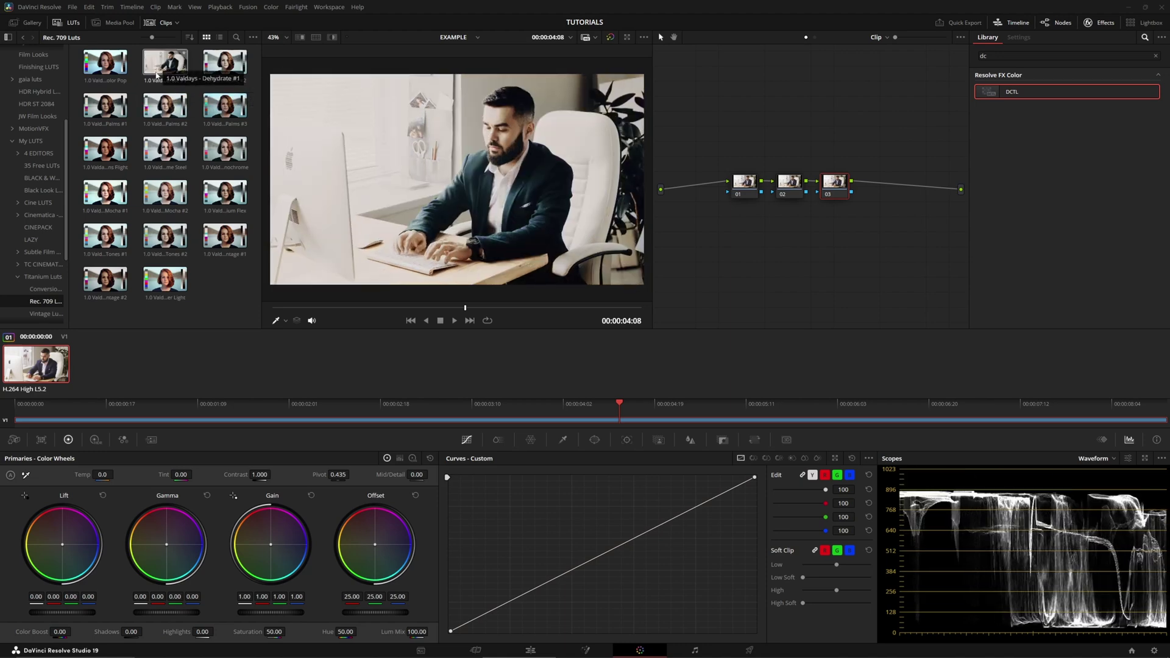
double_click(174, 64)
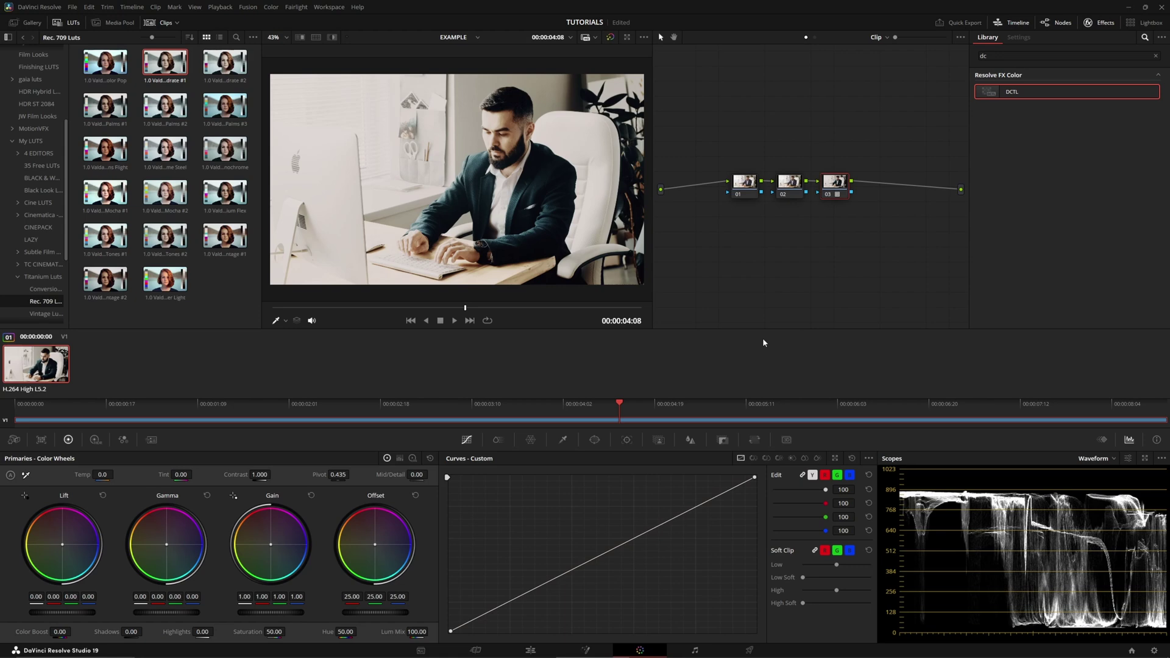
click(723, 439)
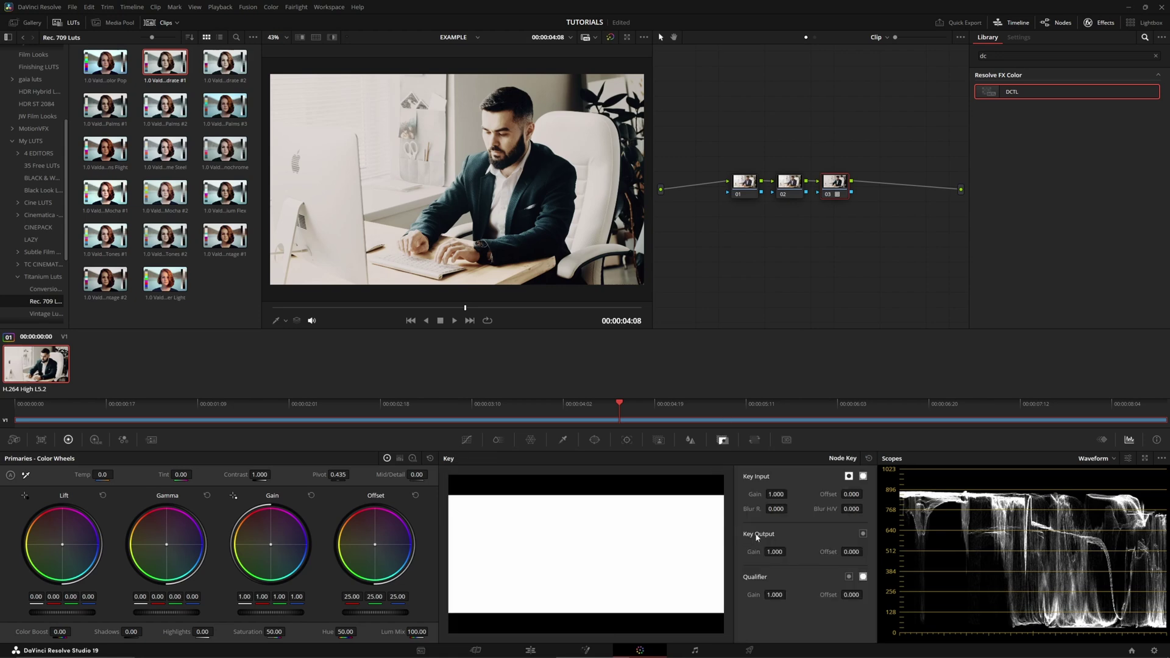
drag(776, 550, 733, 549)
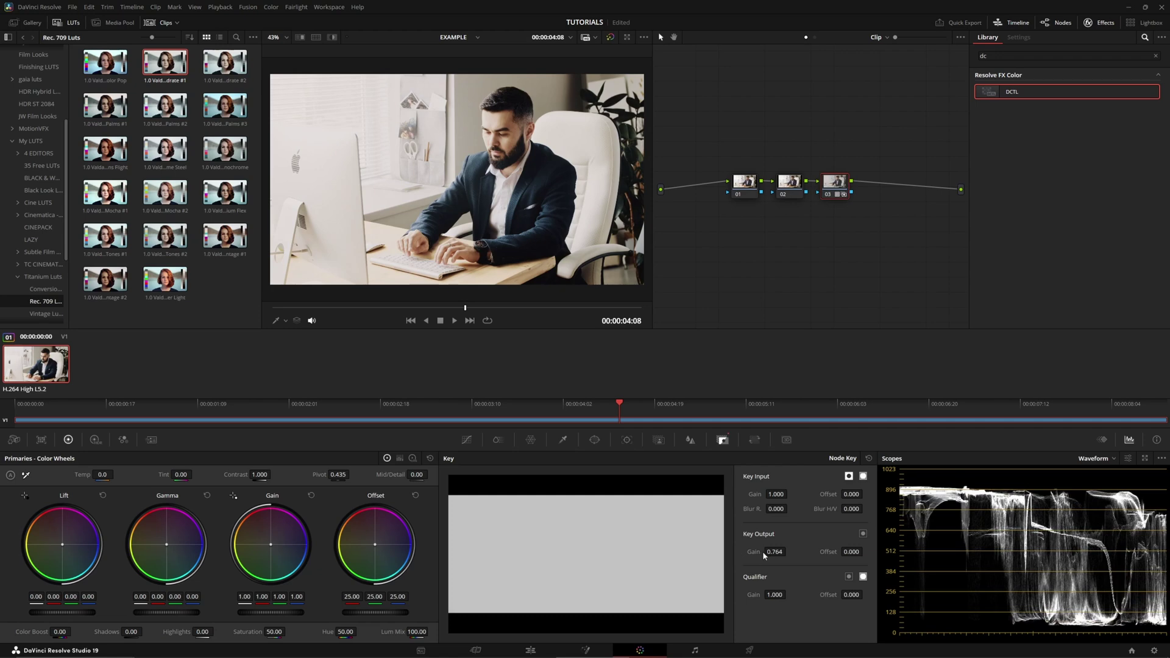
Restore node 03's full LUT strength, add parallel node 04, and reposition node 03 in the graph.
key(ctrl+z)
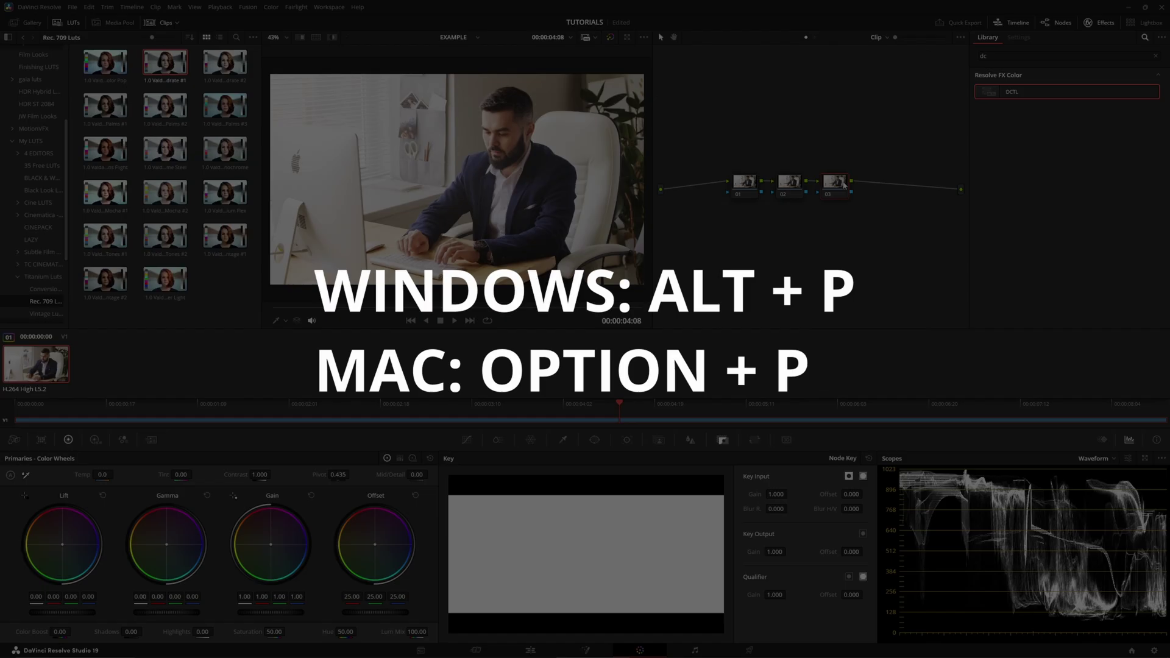
key(alt+p)
drag(847, 179, 843, 155)
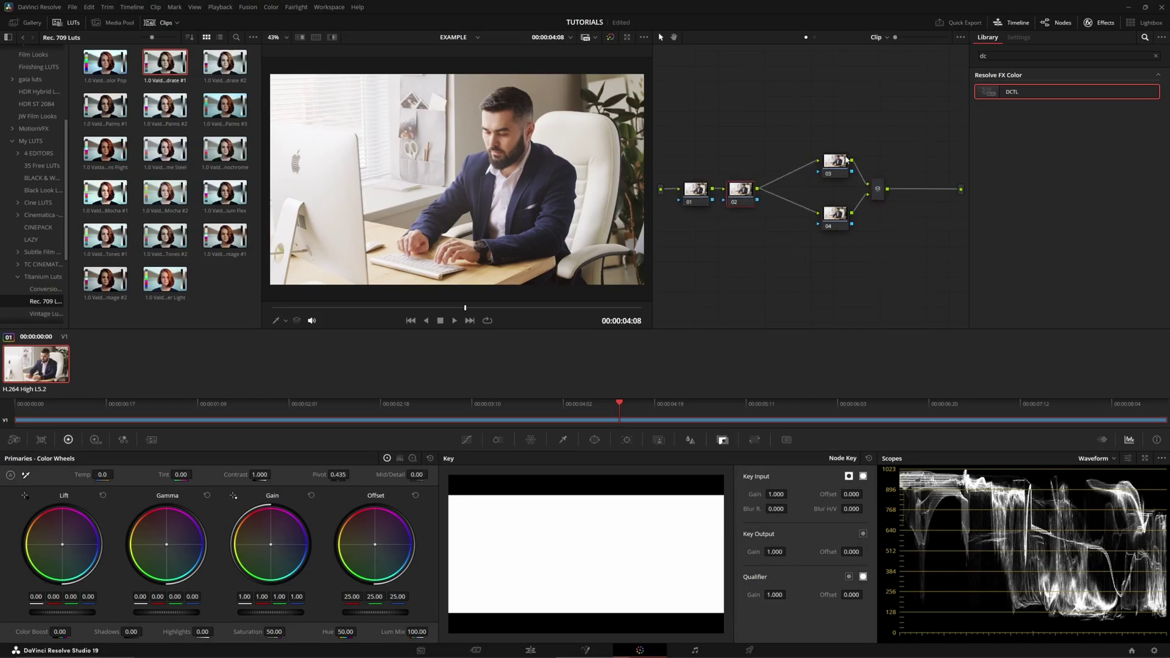
drag(841, 164, 831, 164)
Set node 03's composite mode to Luminosity and apply the same Dehydrate #1 LUT to node 04.
right_click(827, 162)
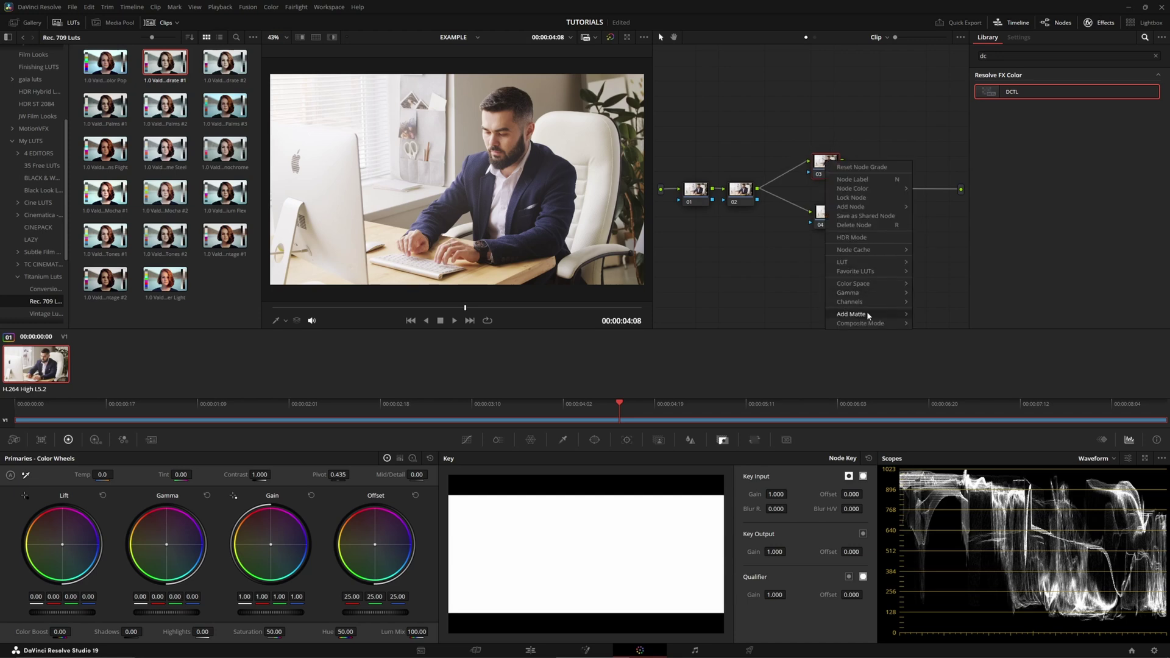
mouse_move(875, 327)
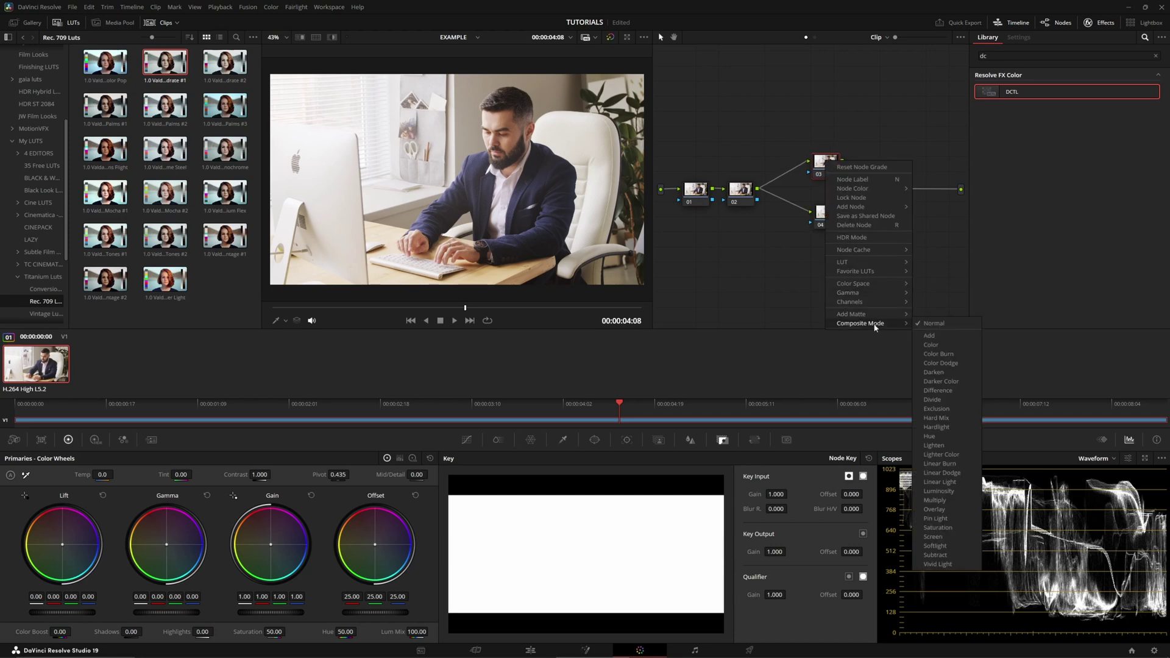
click(940, 491)
right_click(831, 217)
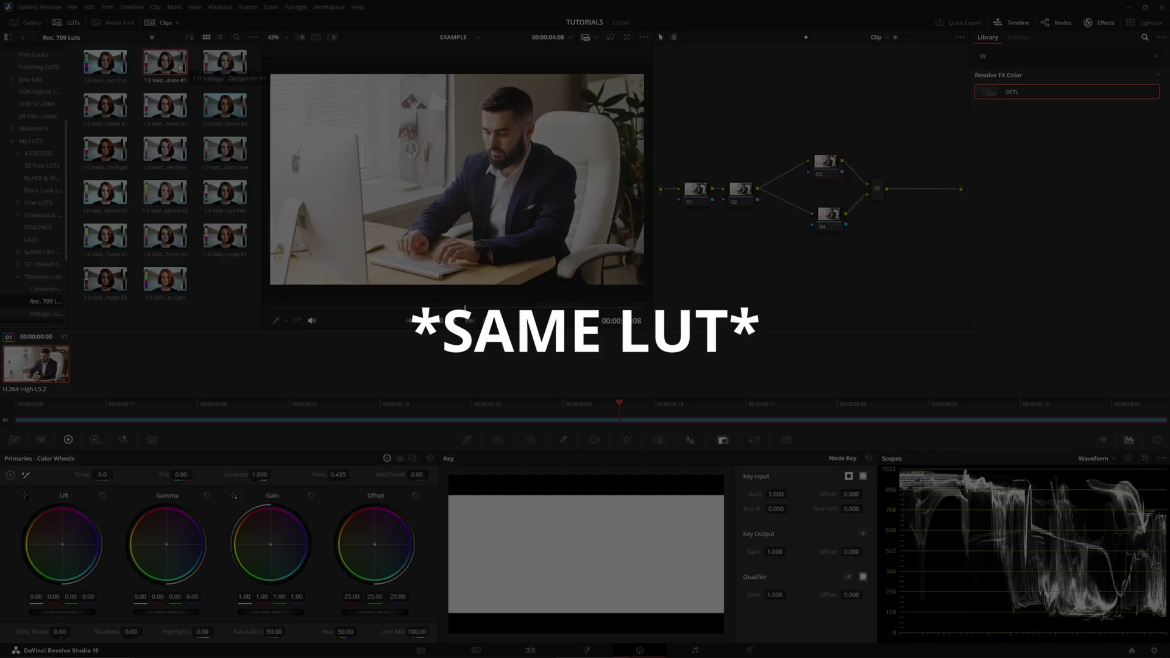
drag(165, 62, 807, 183)
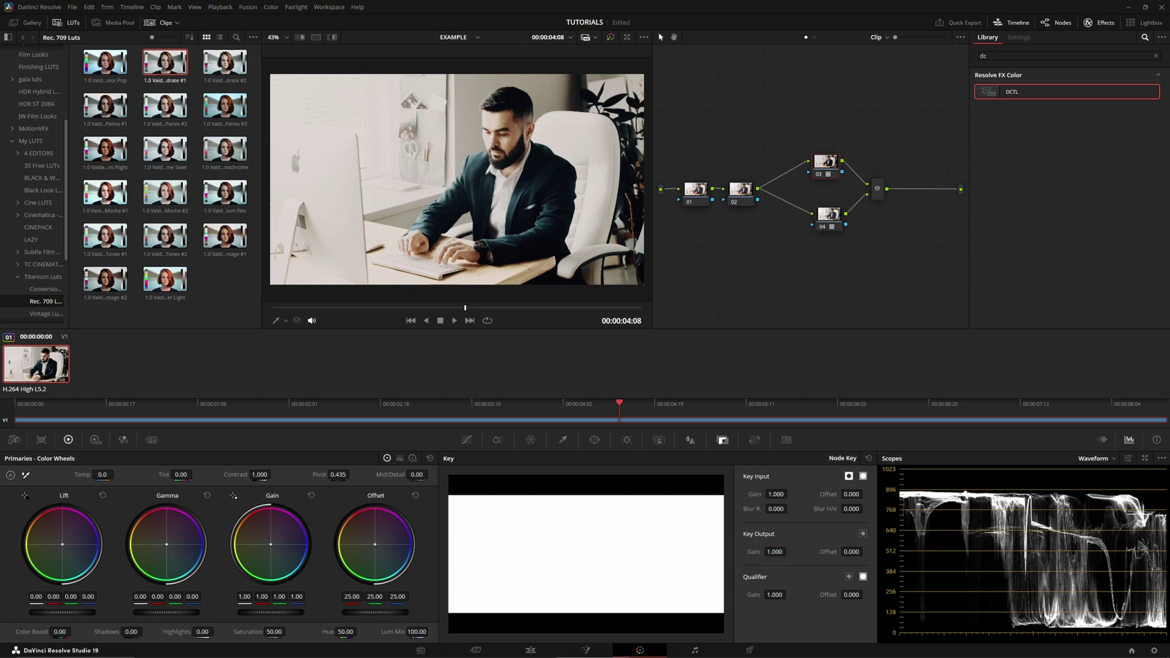
Zero the key output gain on nodes 03 and 04 in turn, leaving 03 muted, then view the Vectorscope.
drag(775, 552, 731, 552)
click(839, 226)
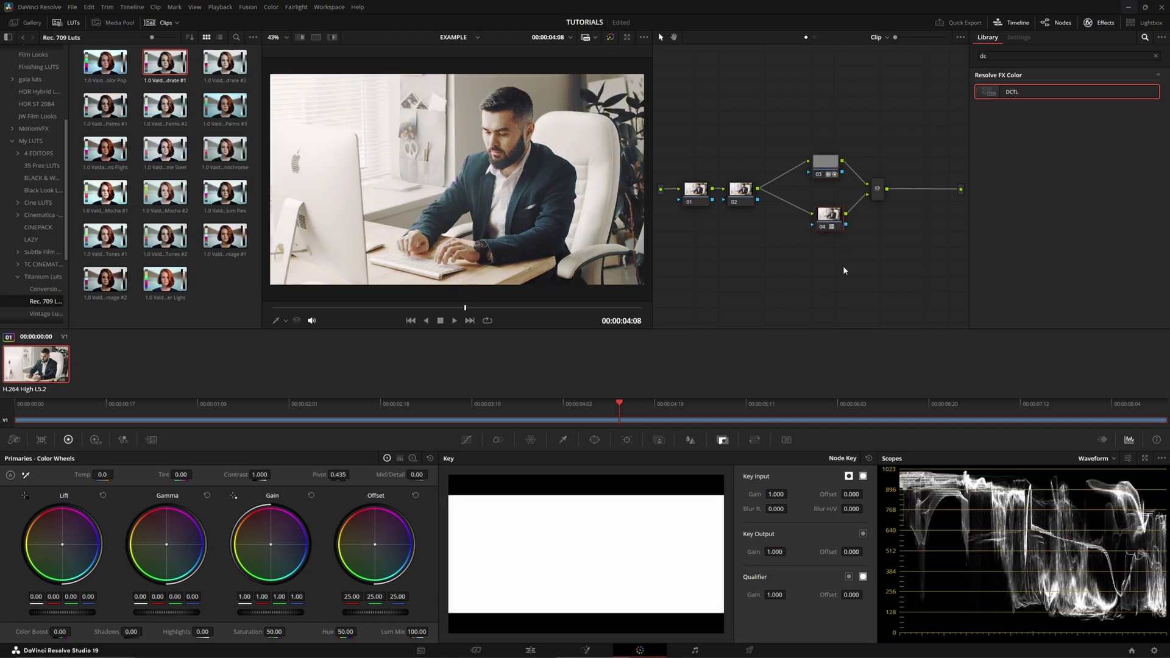
drag(786, 551, 811, 551)
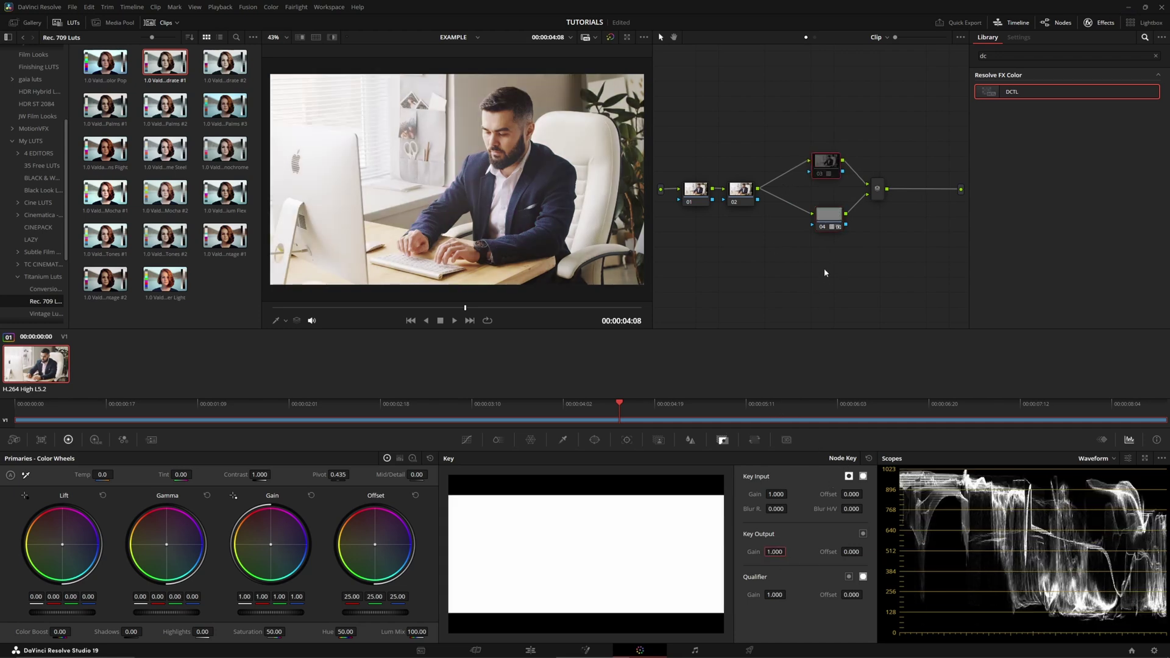
drag(777, 551, 751, 551)
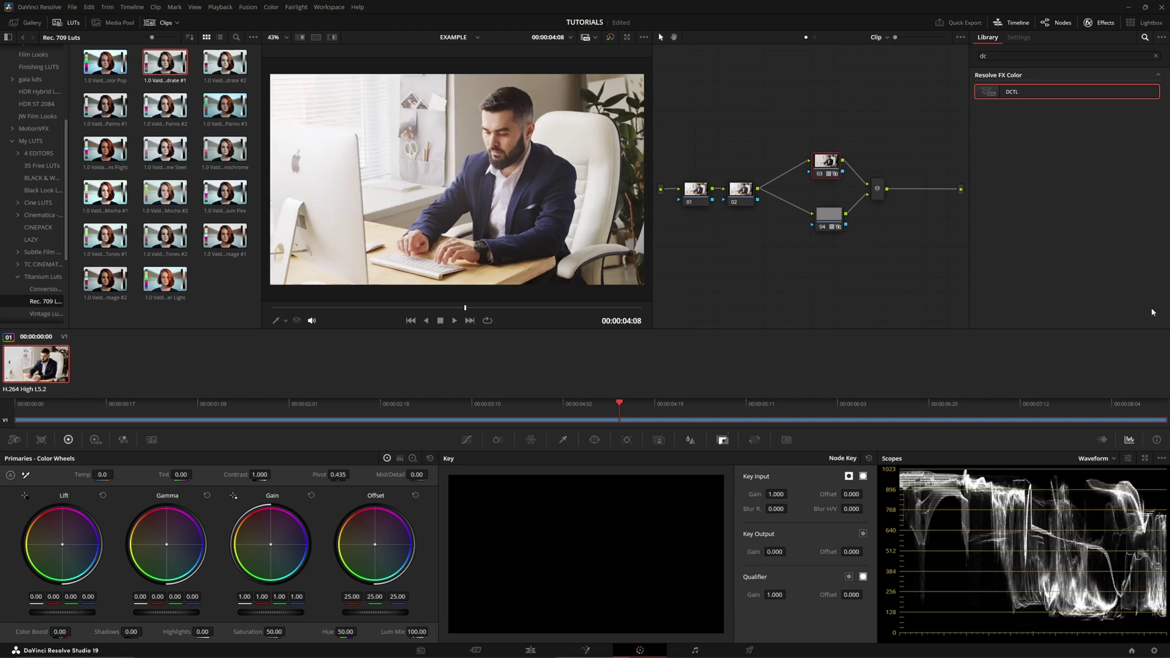
double_click(751, 551)
click(1095, 459)
click(1103, 492)
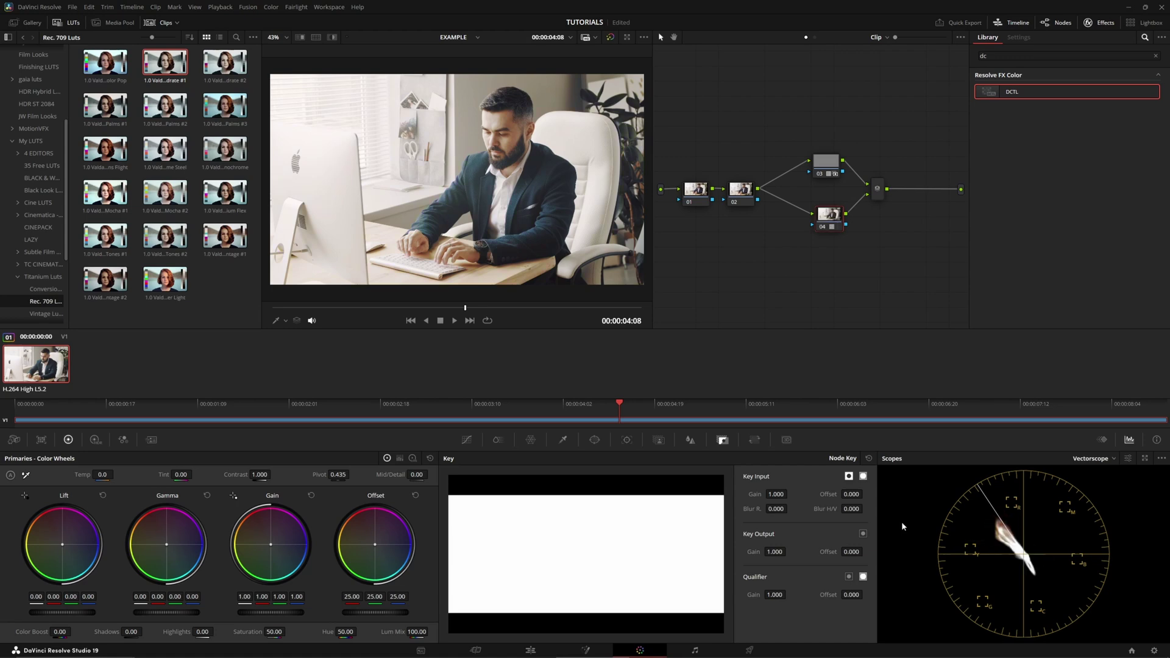
Set node 04's key output gain to 0.700.
double_click(771, 551)
text(0.7)
key(Return)
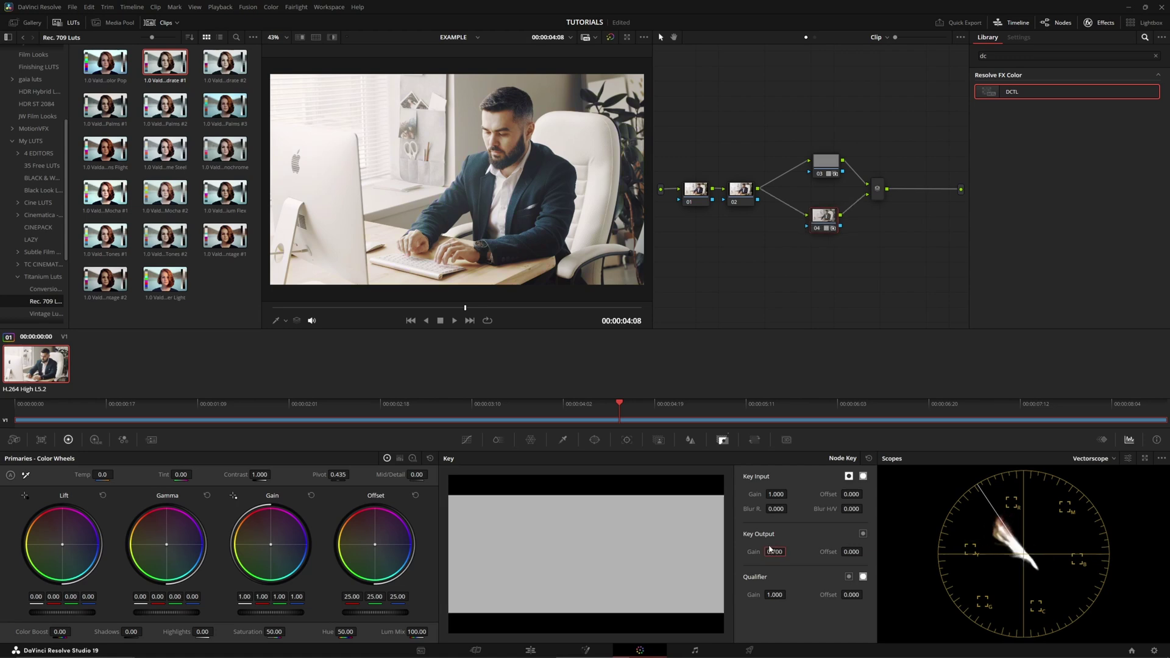
Group nodes 03, 04 and the mixer, then combine them into a compound node.
drag(877, 189, 805, 172)
drag(800, 234, 837, 194)
drag(850, 97, 785, 261)
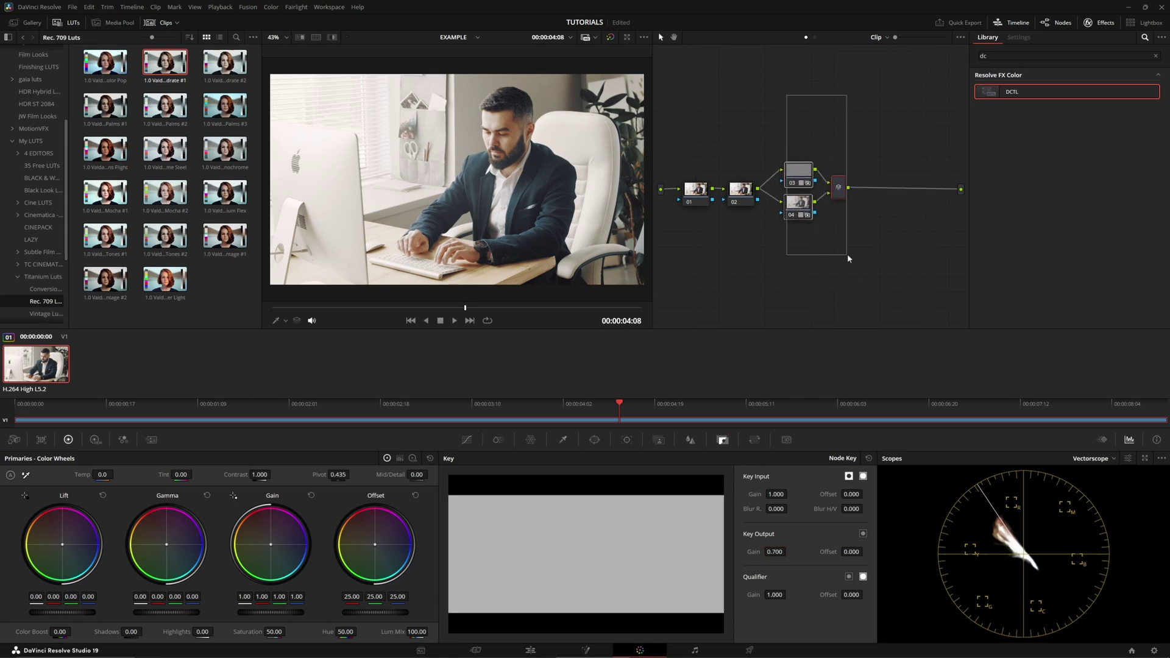
right_click(806, 171)
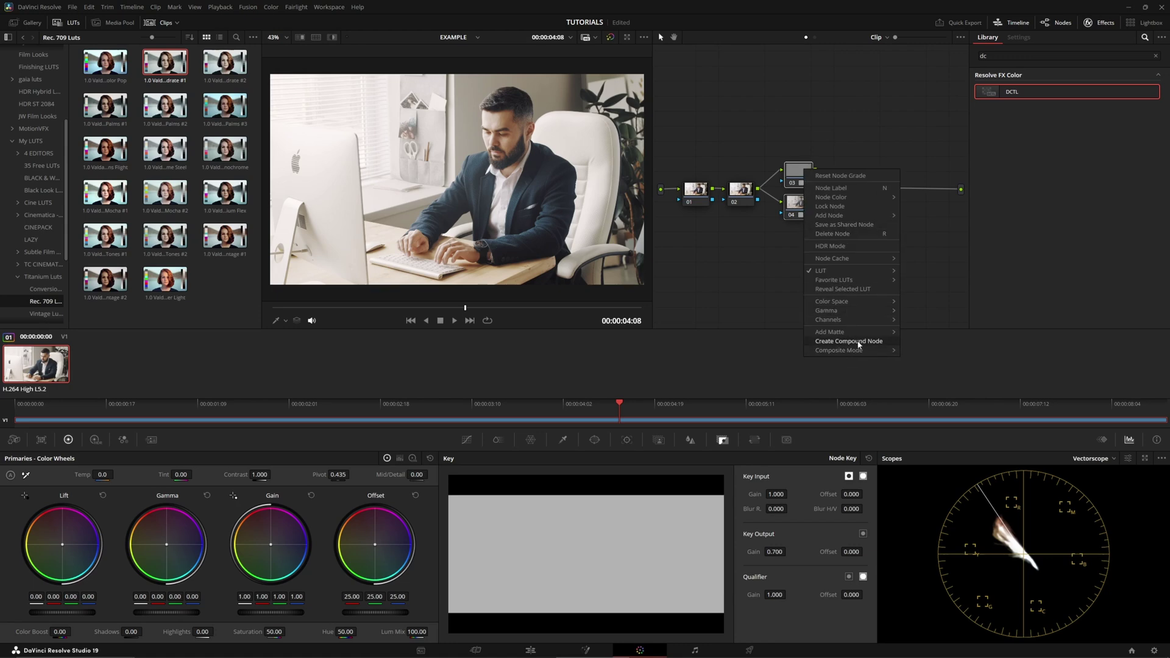
click(859, 343)
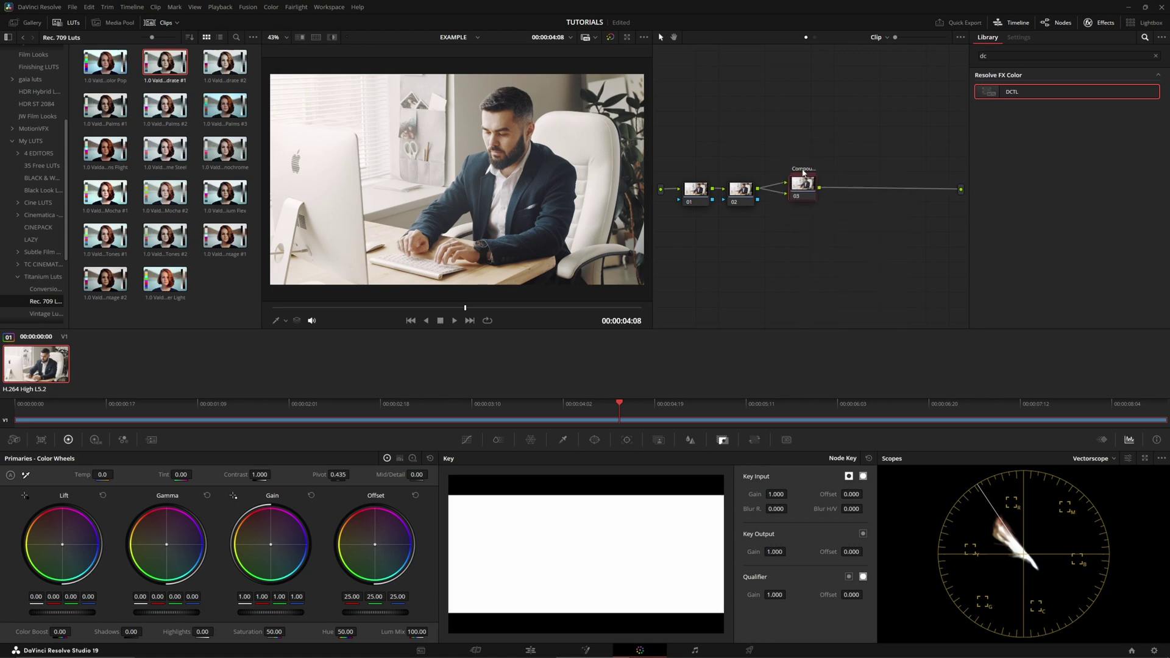
Inspect the compound node's contents and return to the main node graph.
double_click(795, 195)
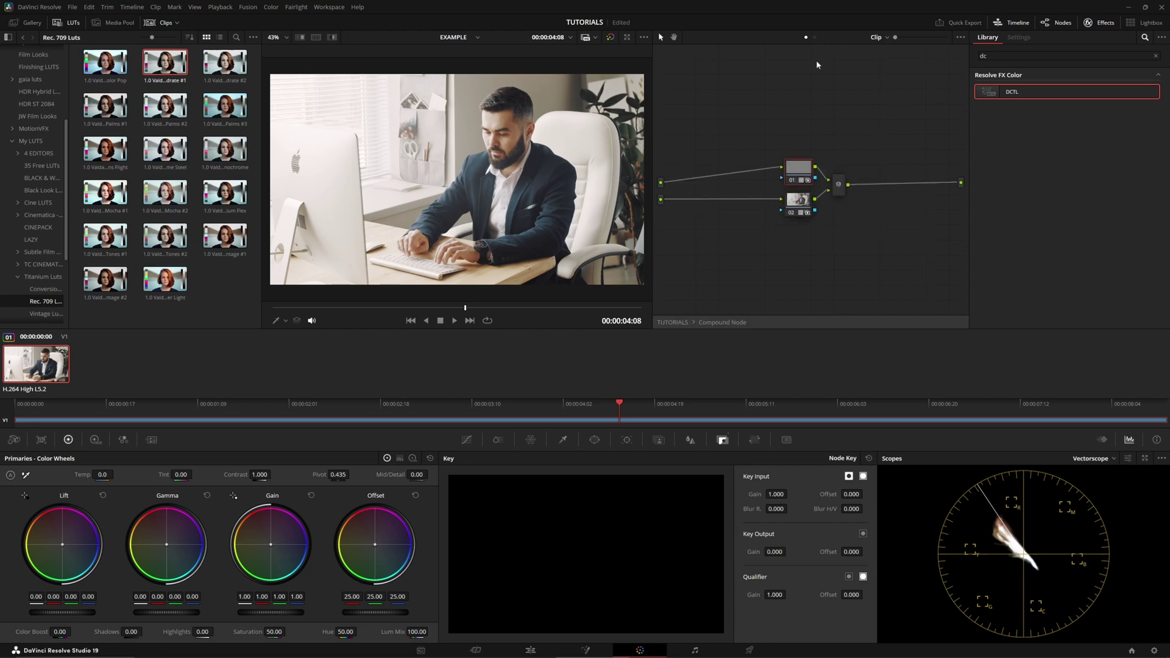
click(673, 322)
right_click(838, 196)
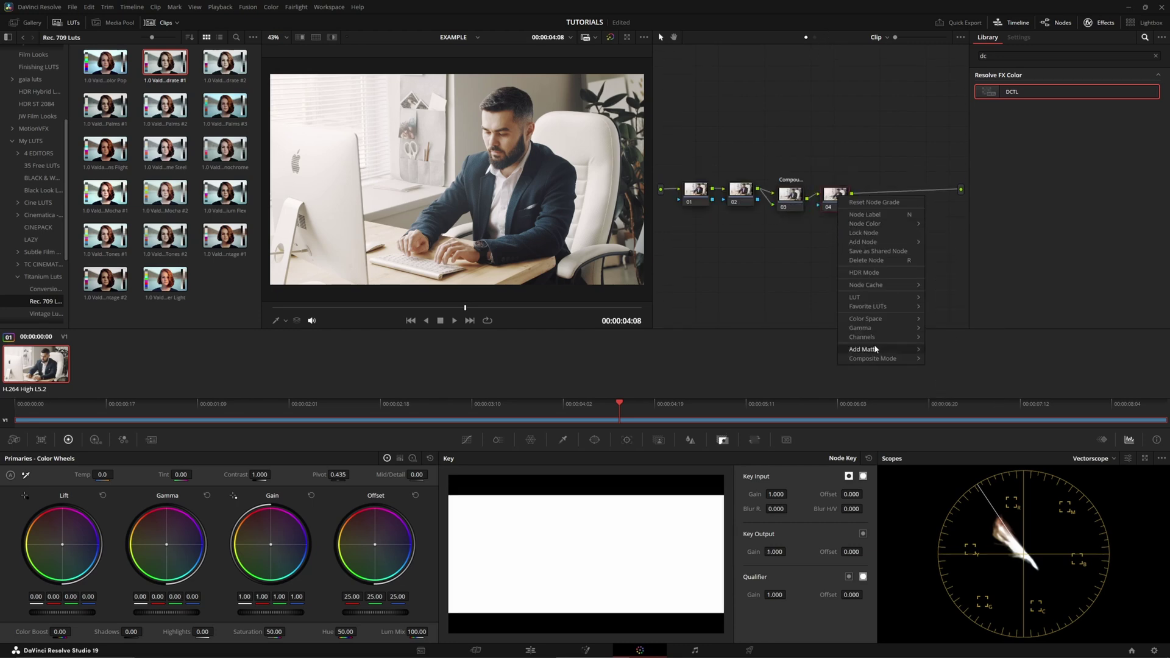
Blend node 04 in Multiply mode with key output gain 0.700 and saturation 30.
mouse_move(876, 360)
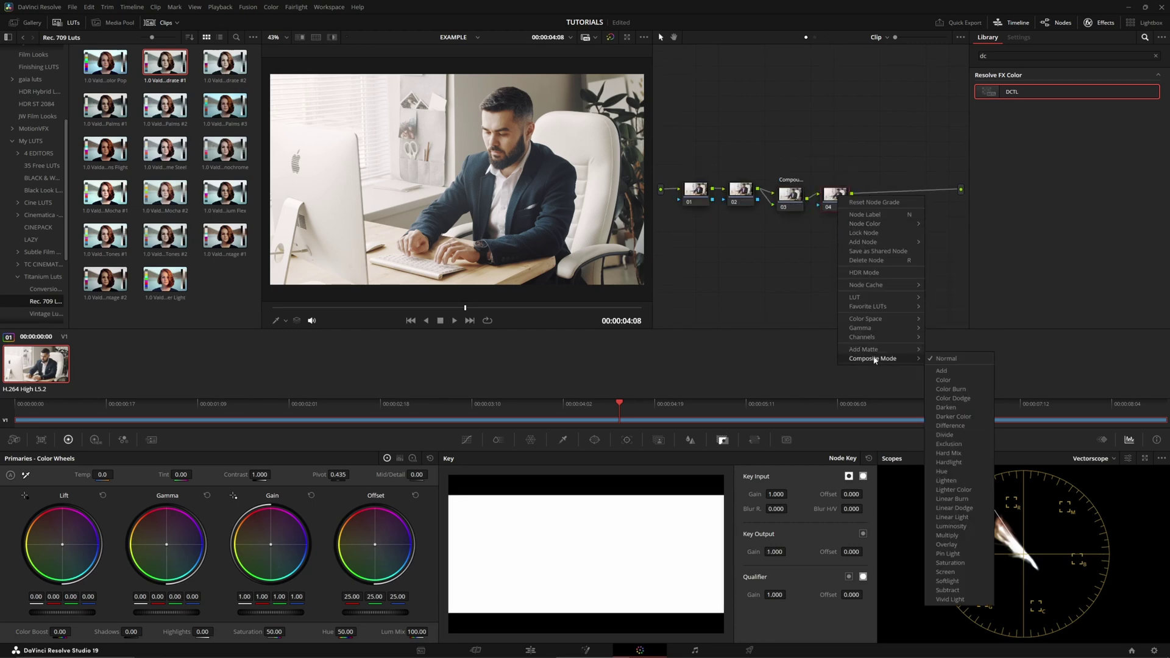
click(947, 544)
drag(778, 552, 774, 551)
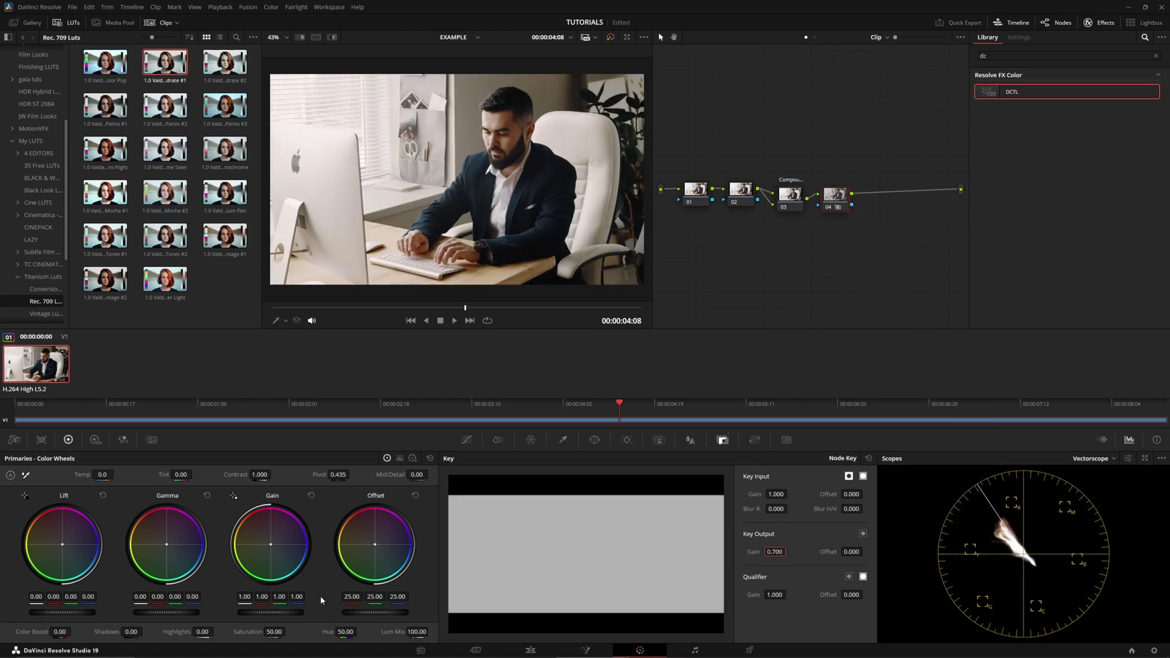
text(30)
key(Return)
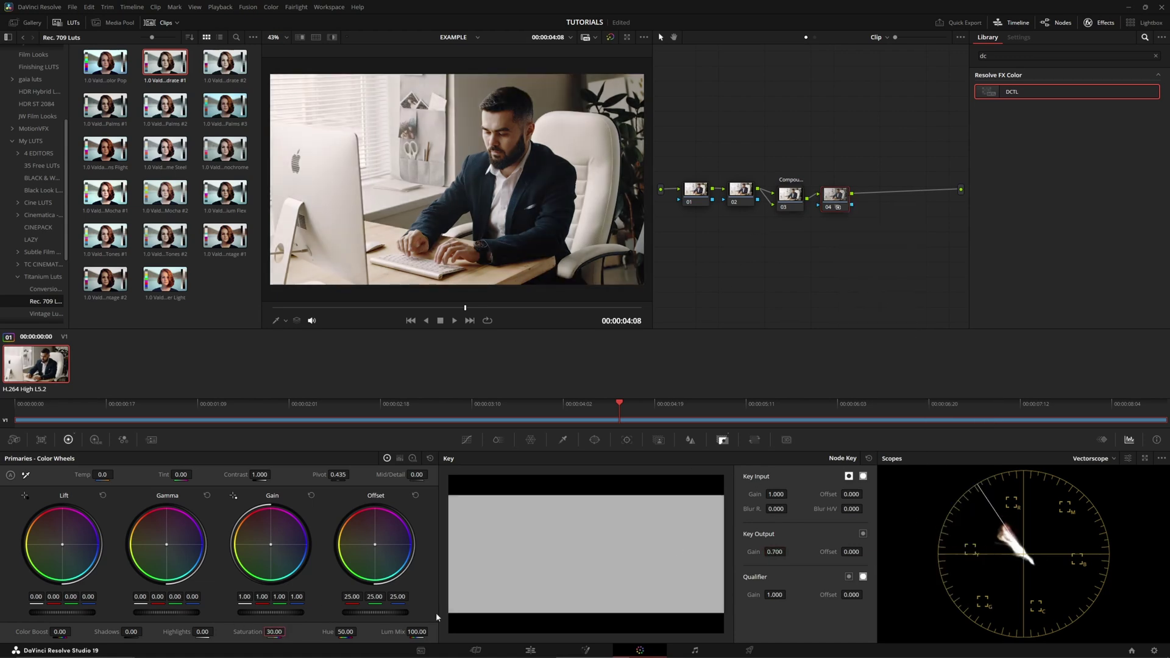
Play the clip while toggling grade bypass to compare against the ungraded original.
key(shift+d)
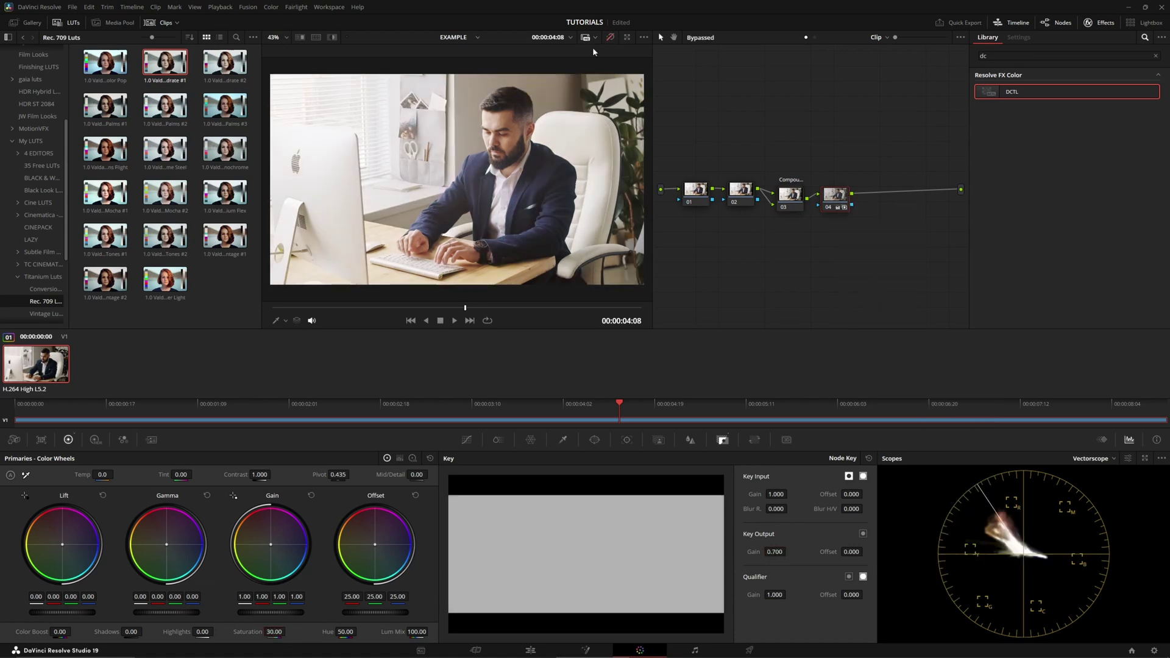
click(297, 309)
key(space)
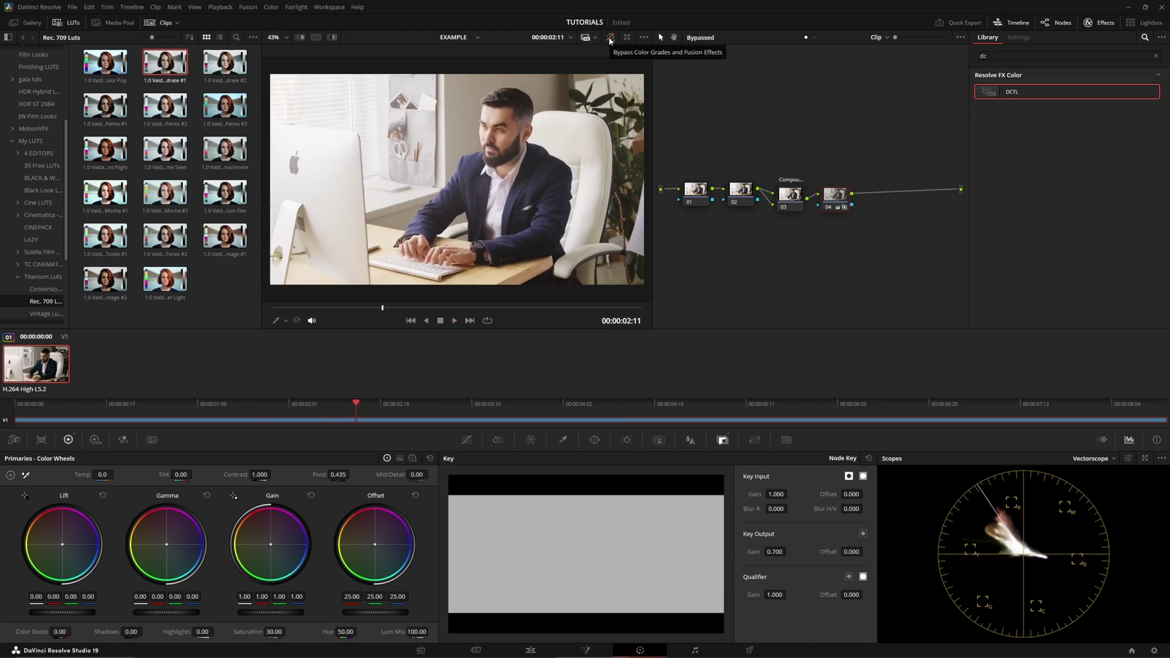
click(609, 39)
click(610, 39)
click(609, 39)
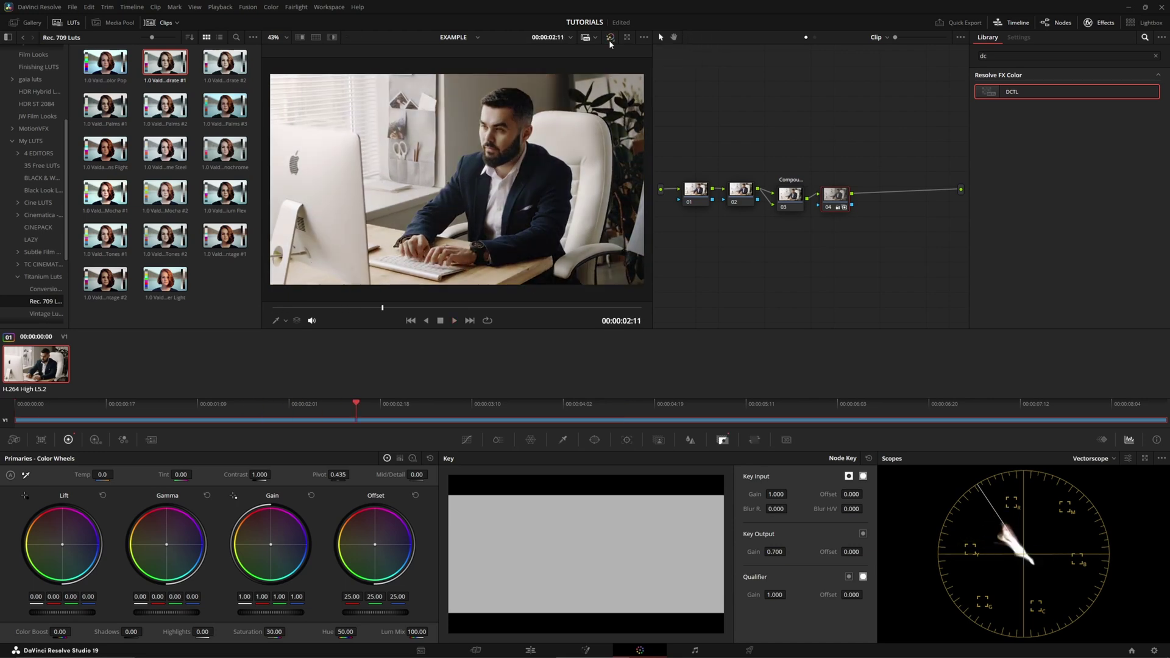